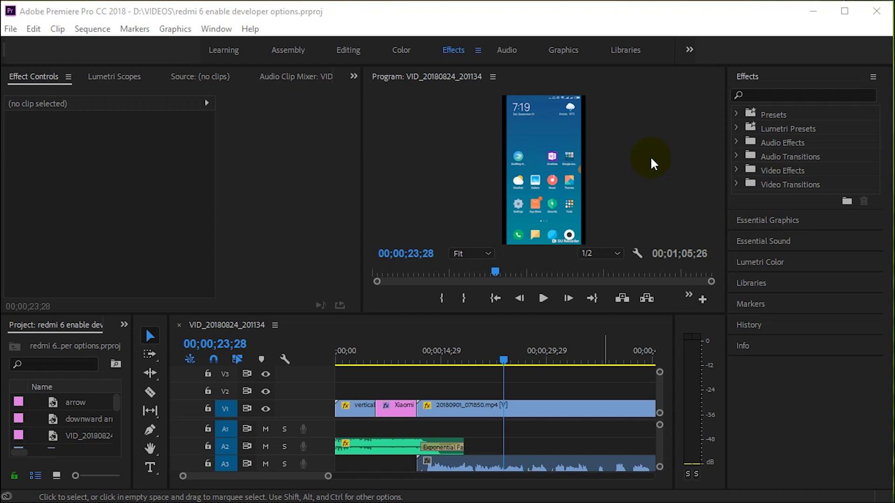
Step: Create a new legacy title named 'arrow' from the File menu
left_click(11, 29)
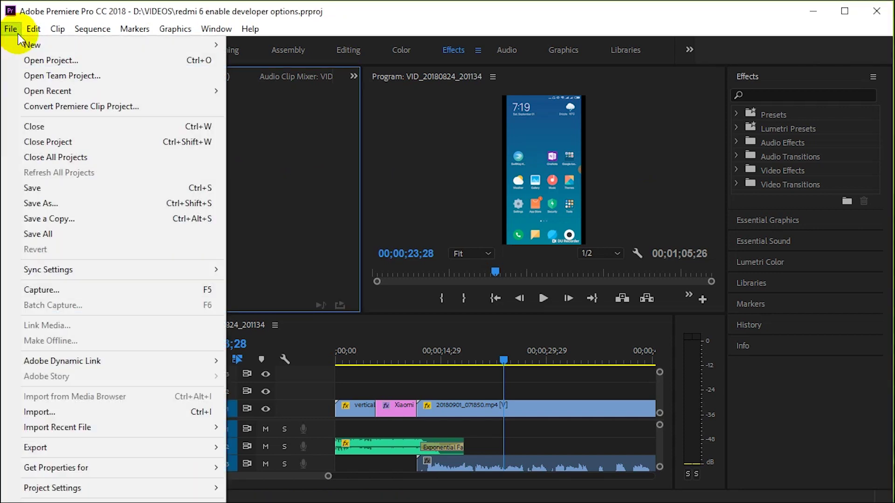
mouse_move(33, 44)
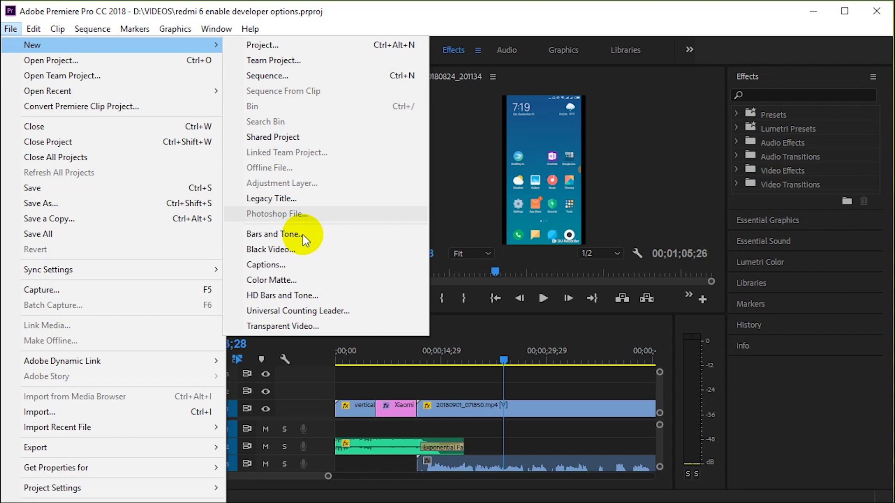
left_click(295, 194)
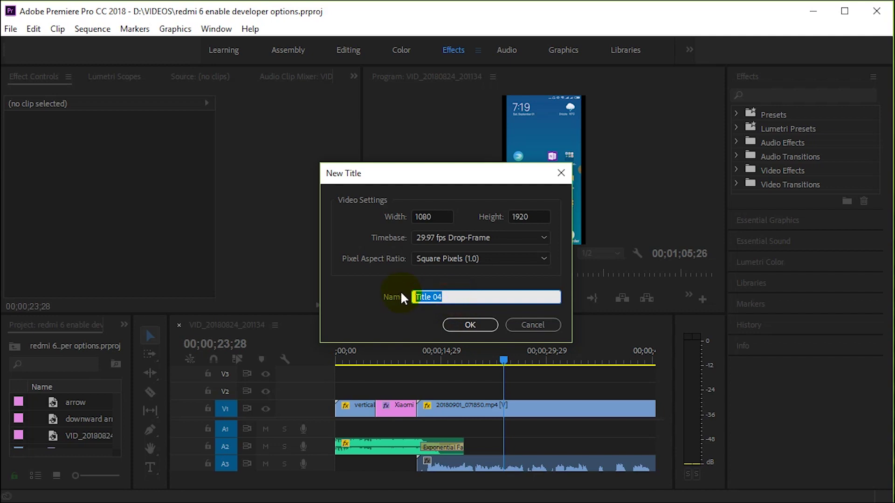
type("arrow")
left_click(471, 324)
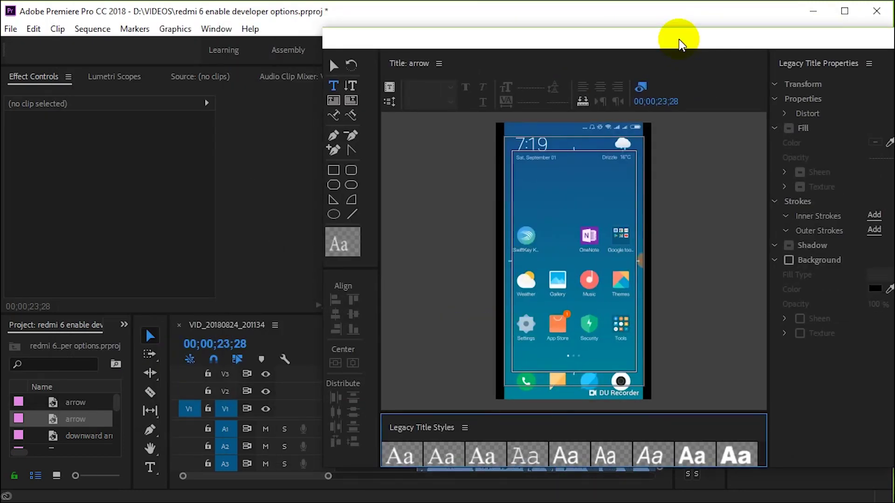
Step: Reposition the title designer window higher and to the left
left_click_drag(681, 42, 618, 43)
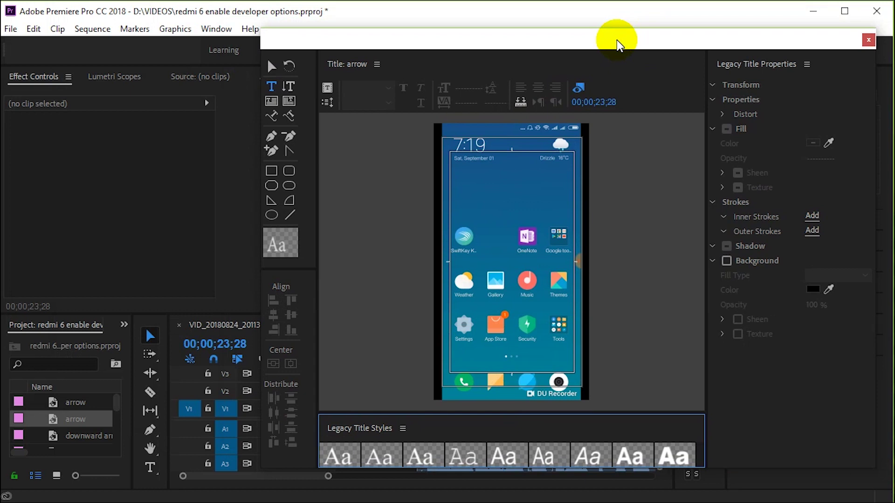
left_click_drag(618, 42, 612, 15)
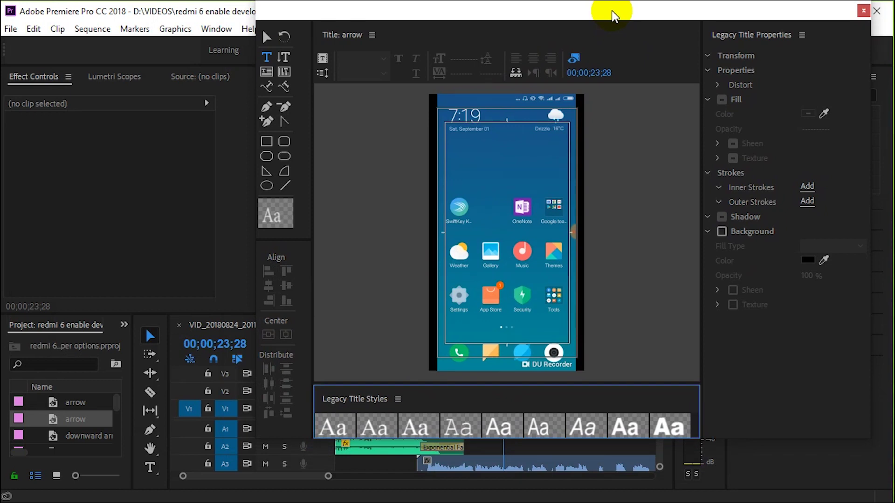
left_click_drag(612, 15, 619, 18)
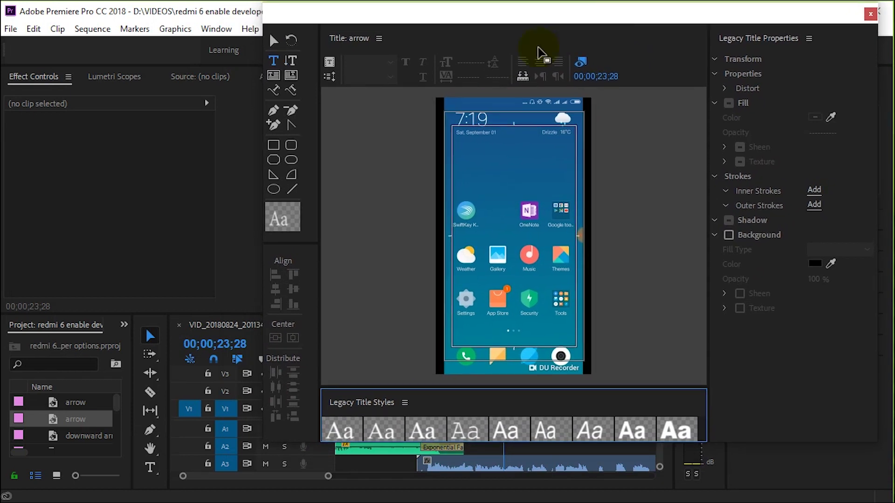
Step: Draw a vertical line down the phone image and two diagonals forming a V-shaped arrowhead
left_click(295, 187)
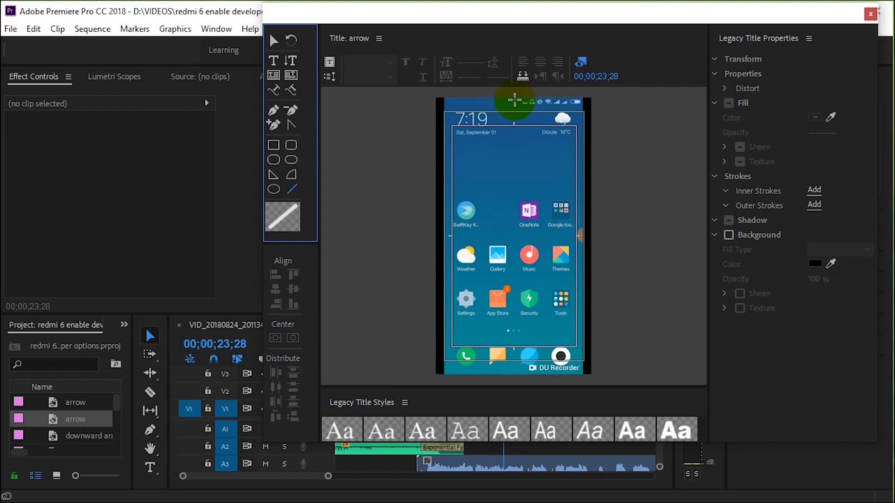
left_click_drag(514, 100, 494, 238)
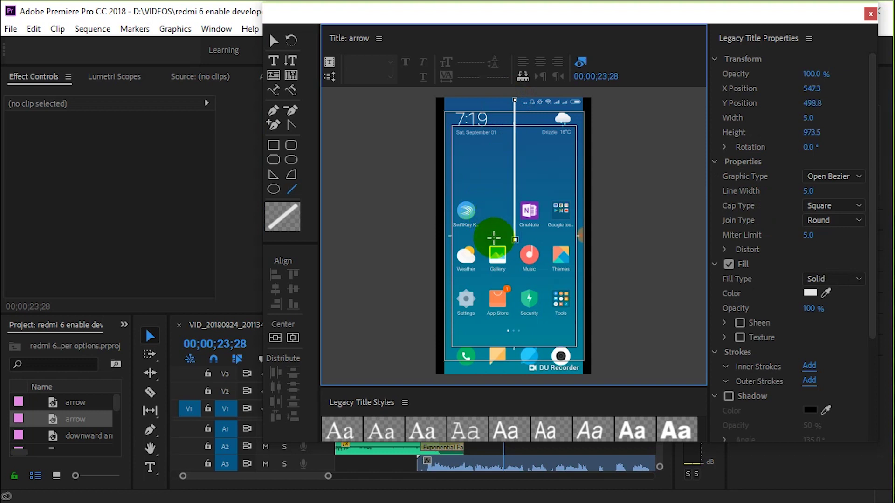
left_click_drag(493, 238, 512, 171)
left_click_drag(507, 212, 507, 215)
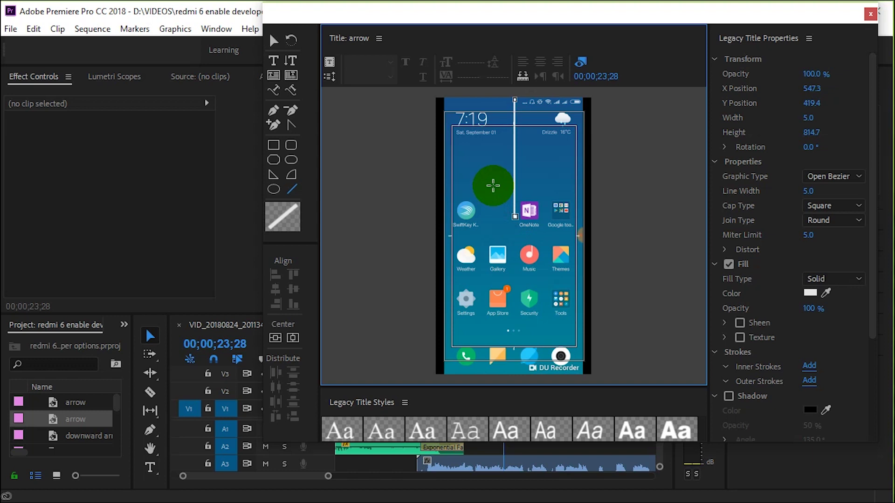
left_click_drag(495, 186, 515, 215)
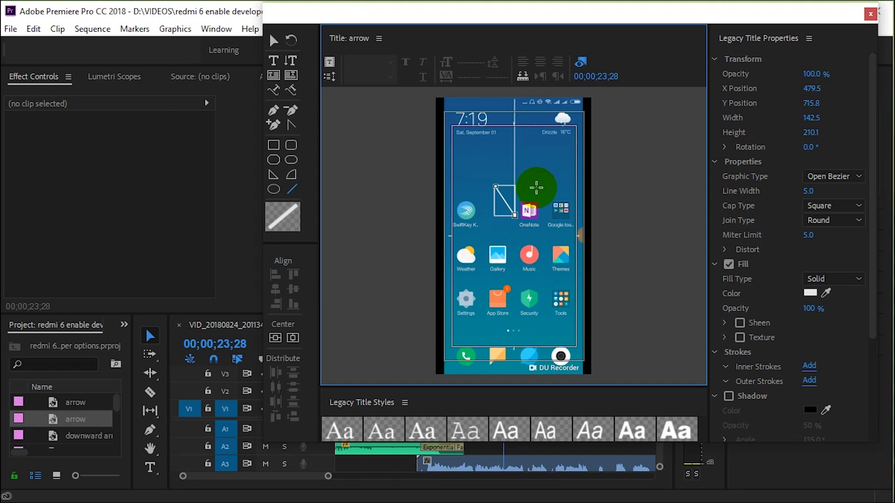
left_click_drag(536, 187, 514, 215)
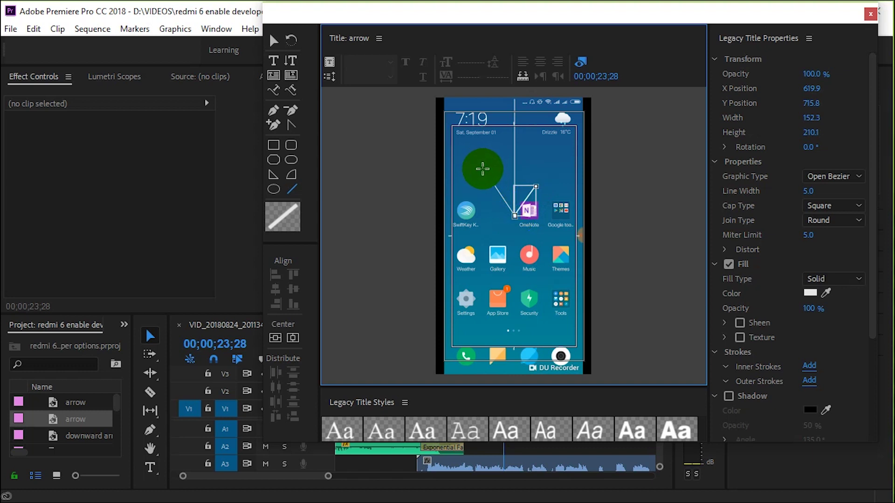
Step: Select the arrow lines and raise their Line Width to 23.0
key("v")
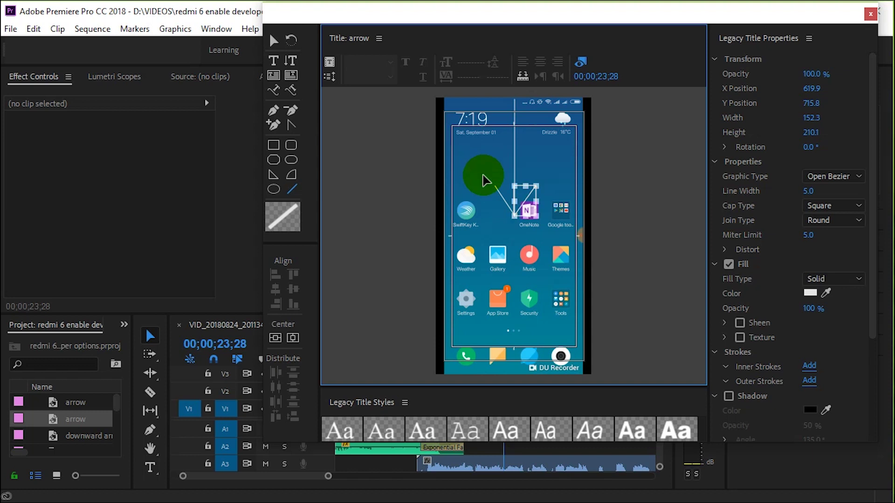
left_click(484, 178)
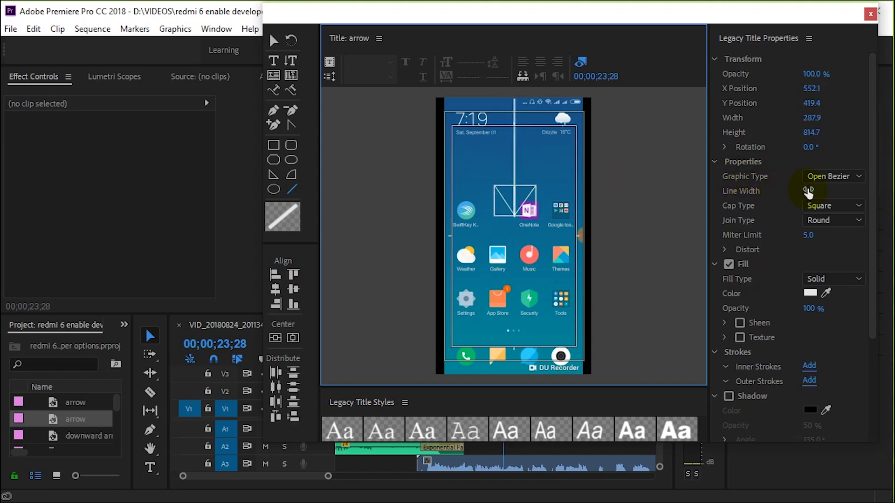
left_click_drag(809, 191, 824, 191)
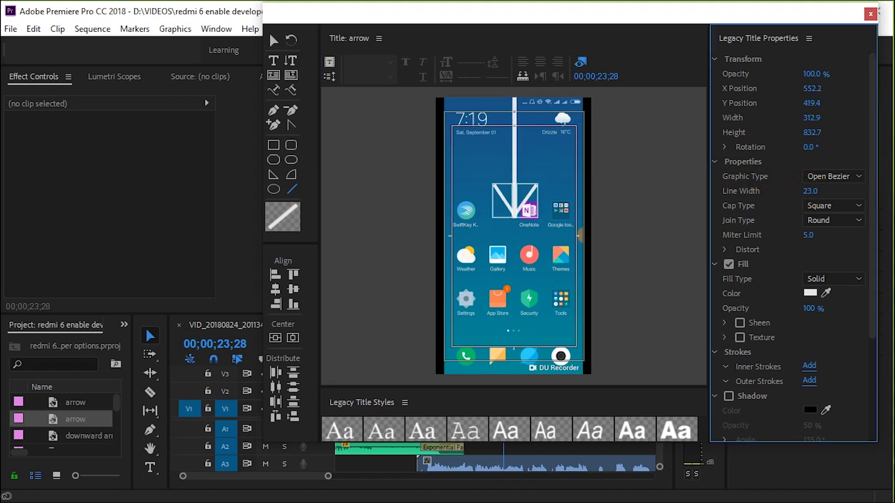
Step: Set the arrow's fill colour to bright red (FF1818)
left_click(811, 293)
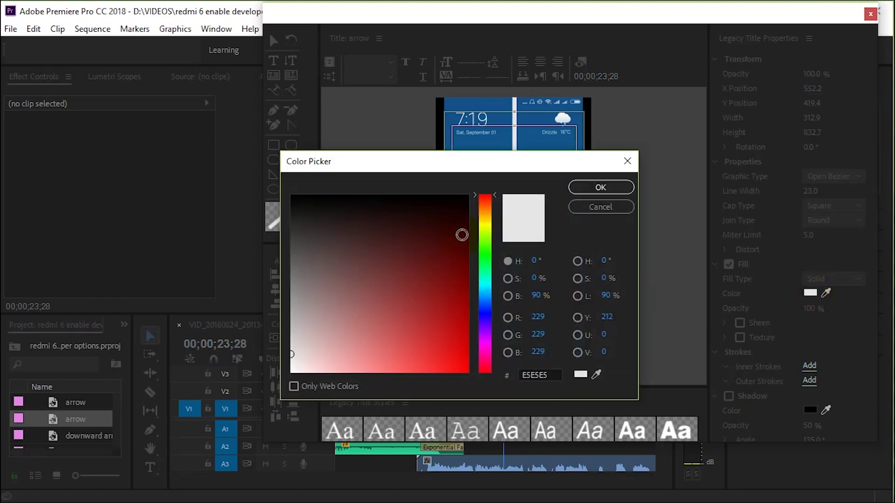
mouse_move(484, 214)
left_mouse_down()
mouse_move(485, 250)
mouse_move(505, 199)
mouse_move(474, 200)
left_mouse_up()
left_click_drag(439, 288, 451, 381)
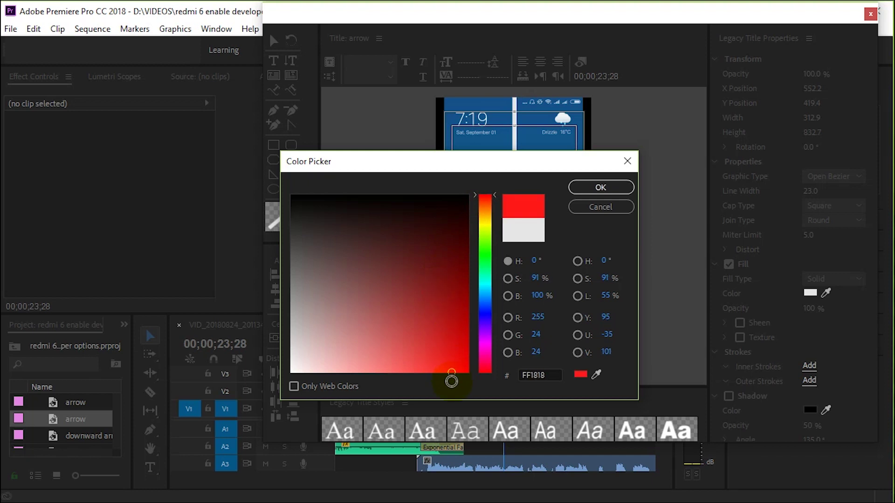
left_click(601, 188)
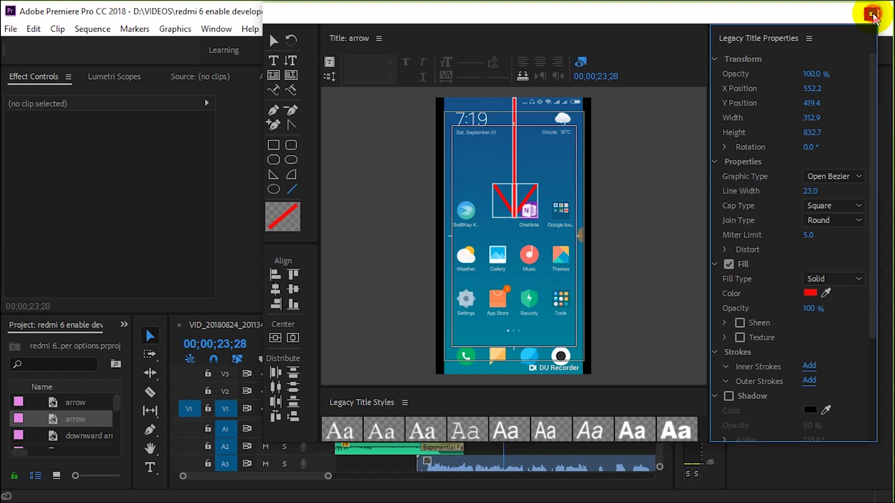
Step: Close the title designer and widen the Project panel's item list
left_click(871, 15)
left_click(522, 172)
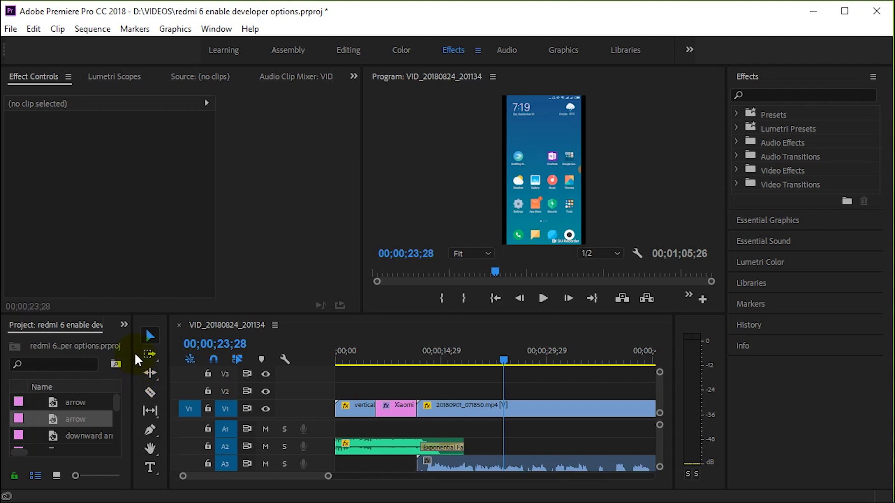
left_click_drag(134, 351, 146, 354)
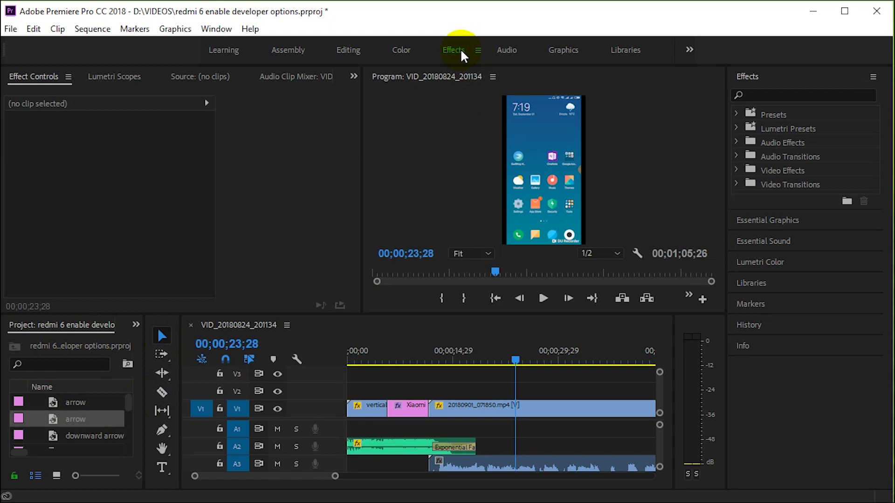
Step: Reset the workspace layout and place the 'arrow' title on track V2 above the video
left_click(477, 50)
left_click(499, 57)
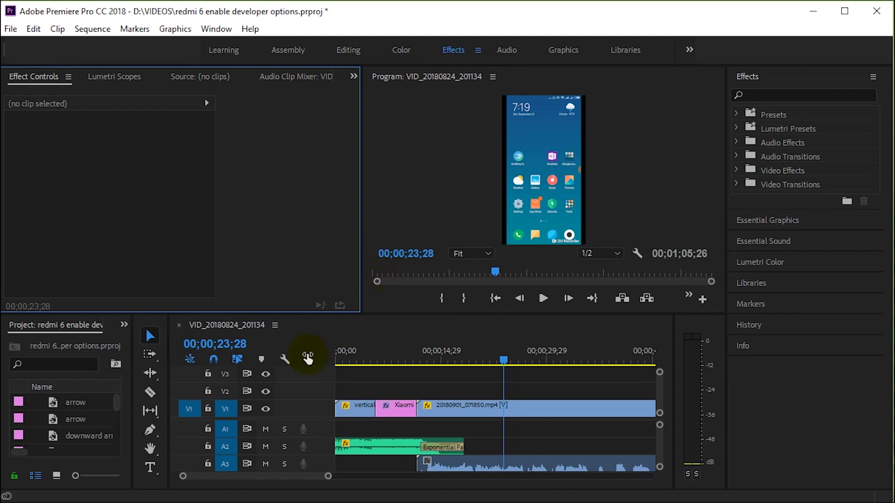
left_click(80, 401)
left_click_drag(80, 401, 512, 396)
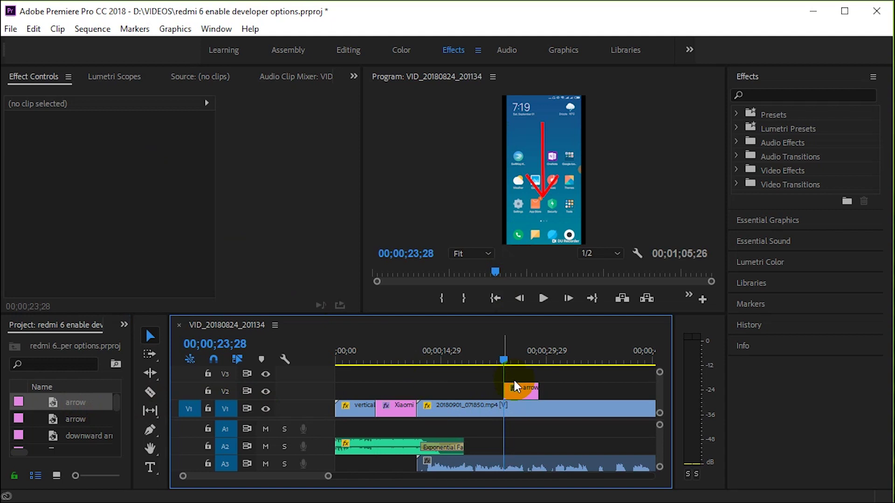
Step: Give the arrow clip Position X 554.0 and a starting keyframe with Y -379.0
left_click(521, 392)
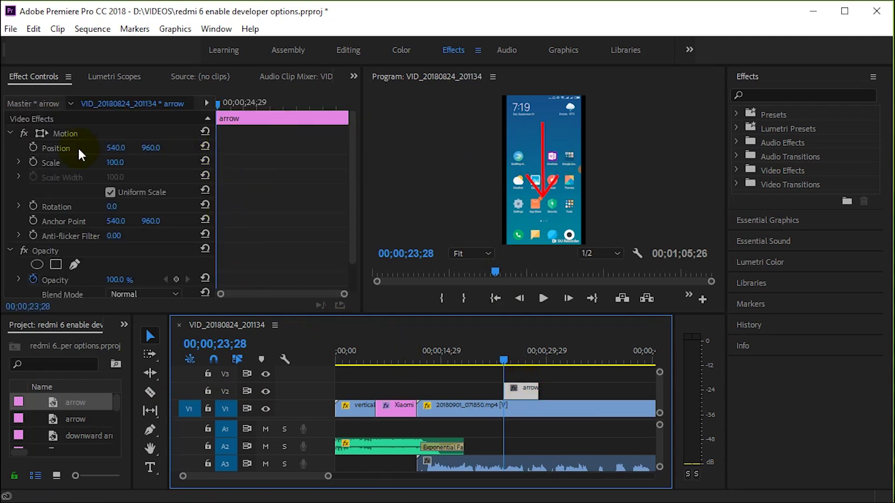
left_click_drag(112, 152, 156, 148)
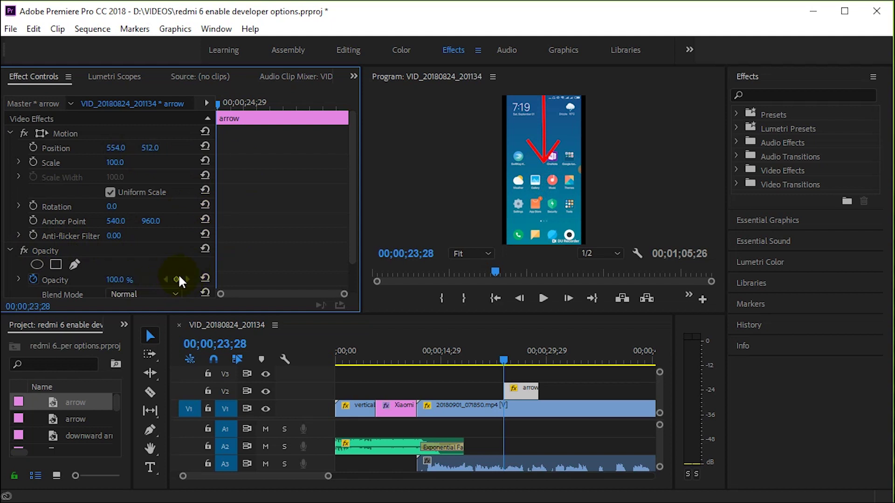
left_click(33, 148)
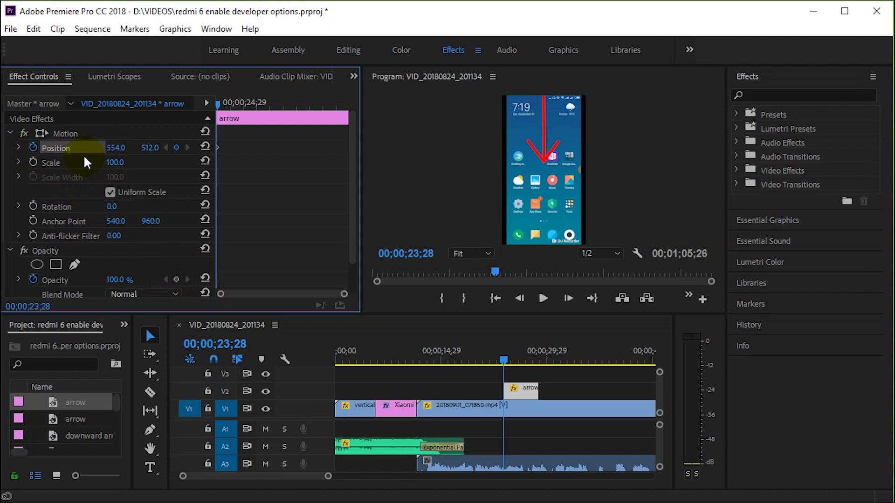
left_click_drag(155, 151, 9, 151)
Step: Add a Position keyframe at 00;00;27;03 with Y 922.0 and preview the slide
left_click_drag(500, 360, 518, 361)
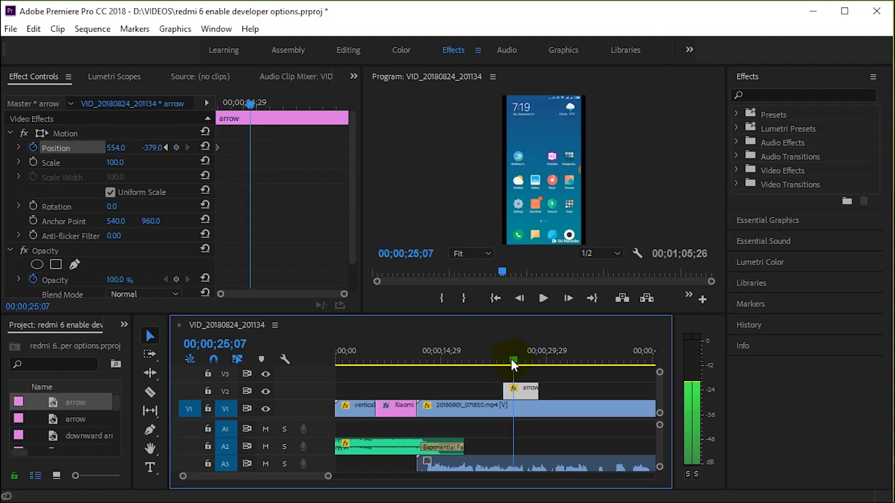
left_click_drag(513, 364, 526, 363)
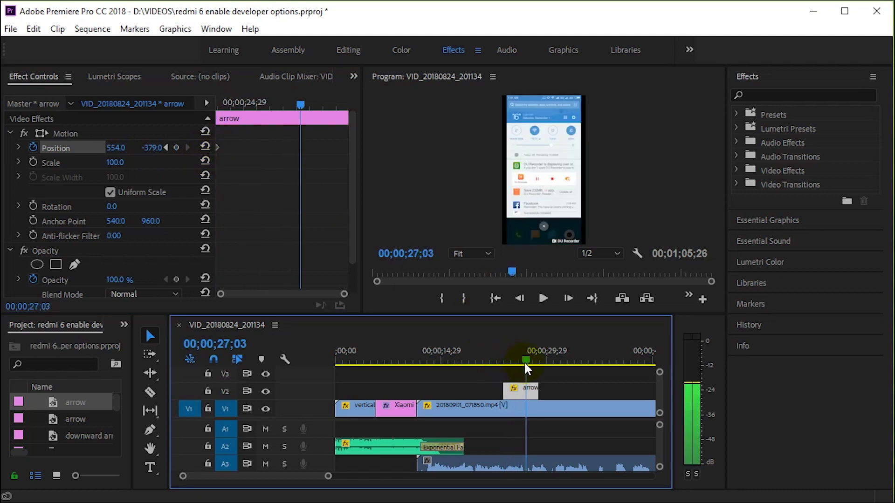
left_click(179, 147)
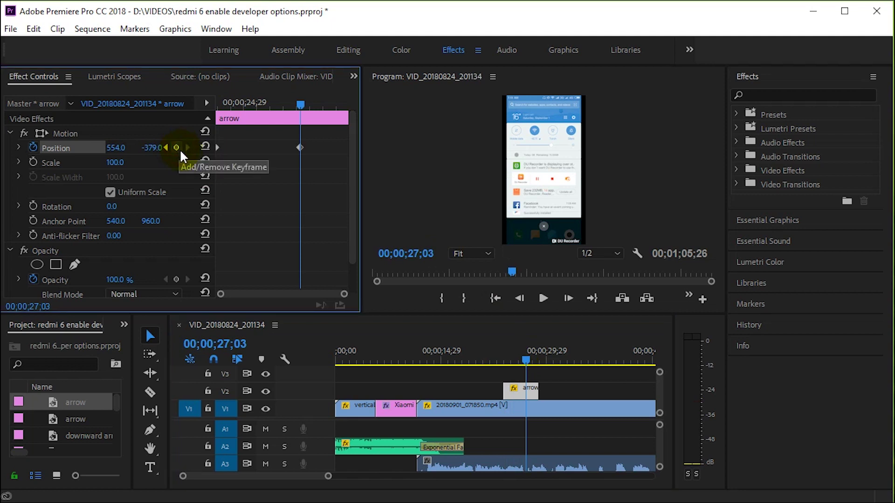
left_click_drag(152, 147, 439, 147)
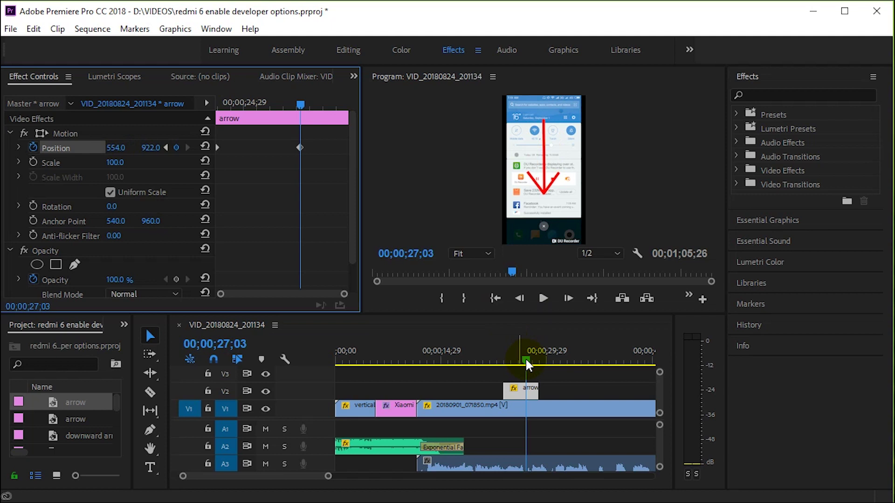
left_click_drag(526, 360, 502, 363)
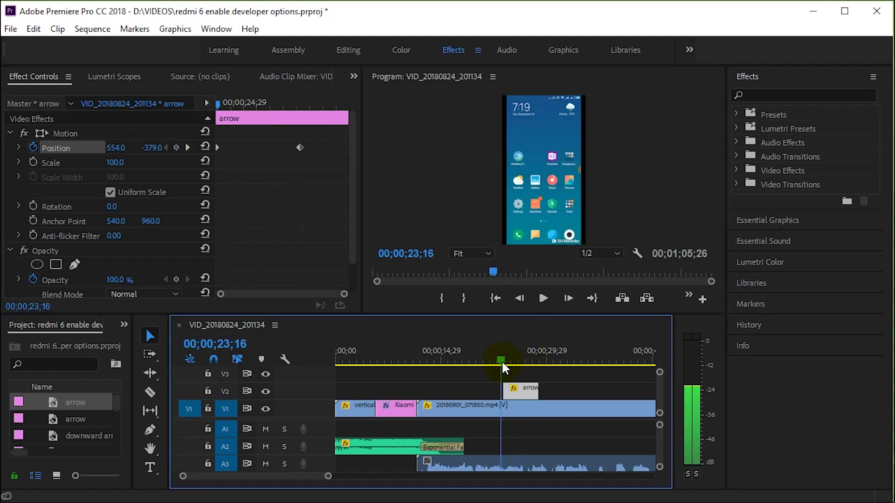
key("space")
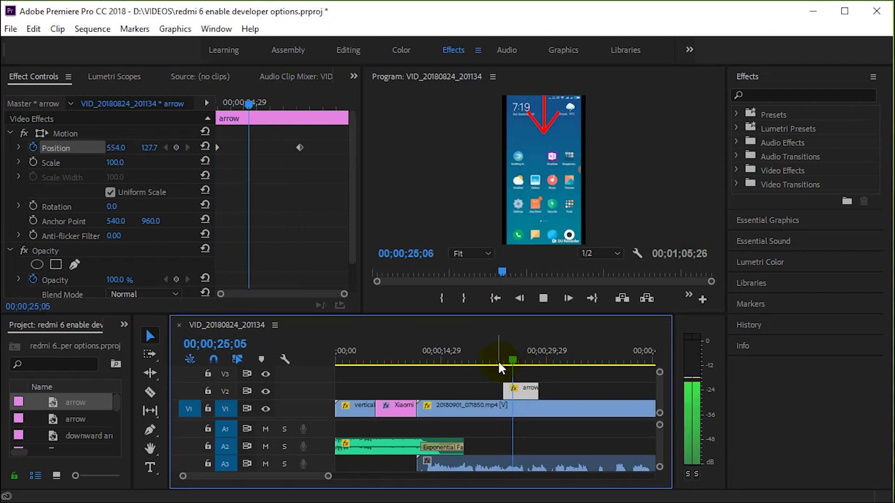
key("space")
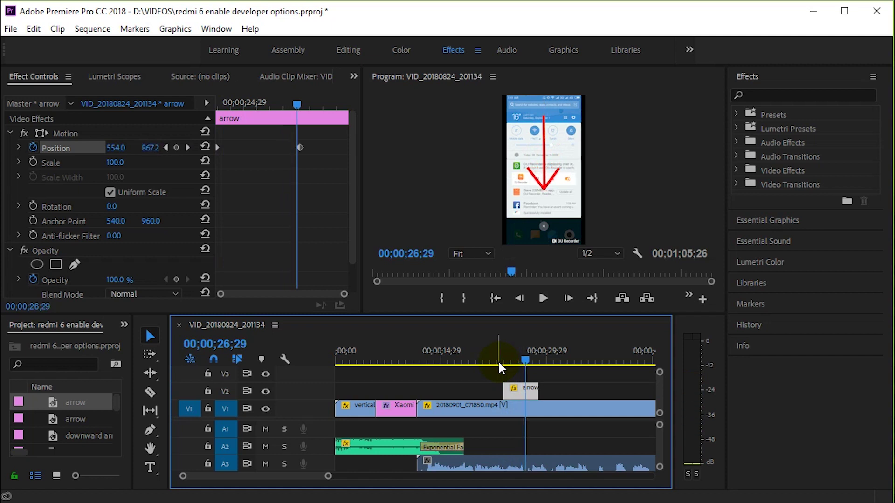
Step: Move the end keyframe earlier so the arrow lands sooner, then preview
left_click_drag(300, 148, 250, 147)
left_click(235, 103)
left_click_drag(236, 103, 195, 93)
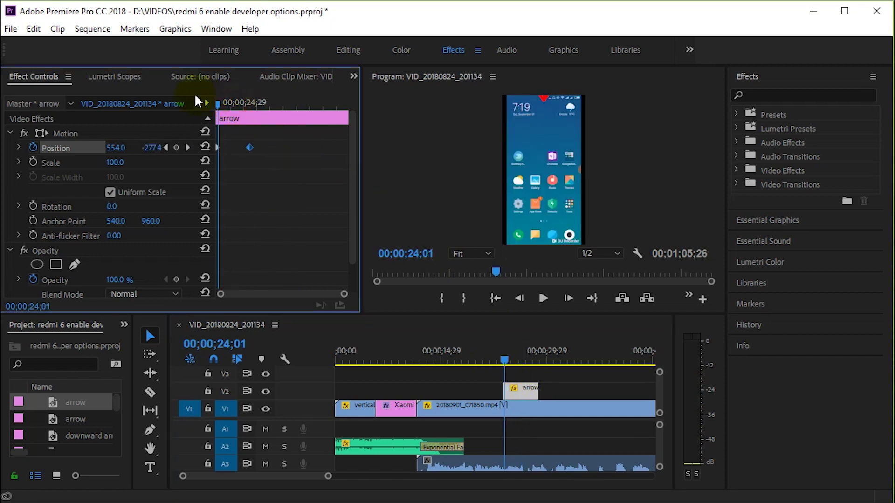
key("space")
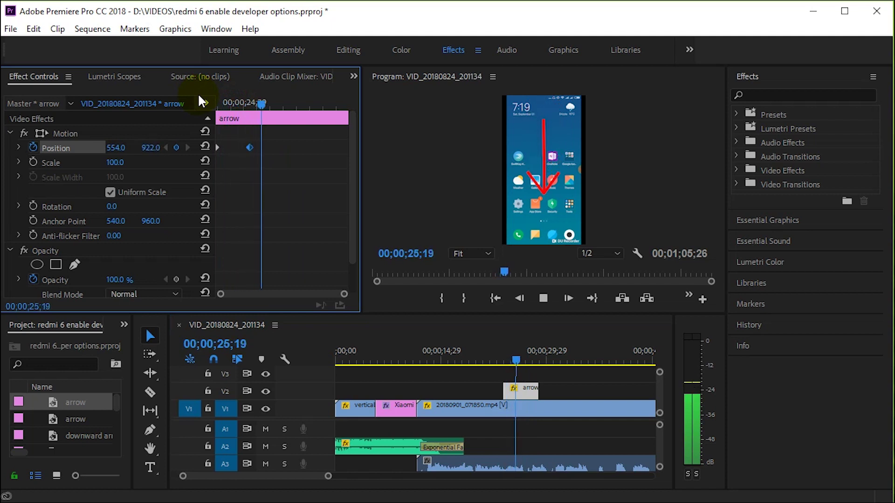
key("space")
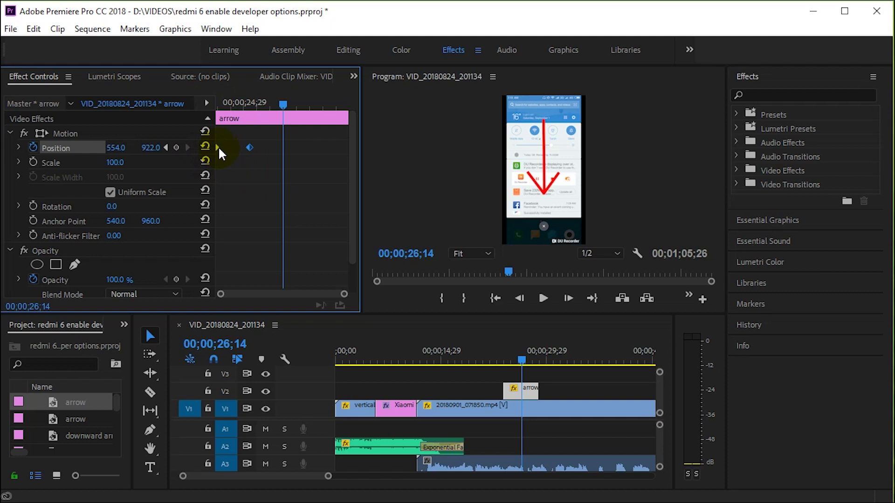
Step: Move the start keyframe later to shorten the slide and preview again
left_click_drag(218, 148, 232, 147)
left_click(232, 98)
key("space")
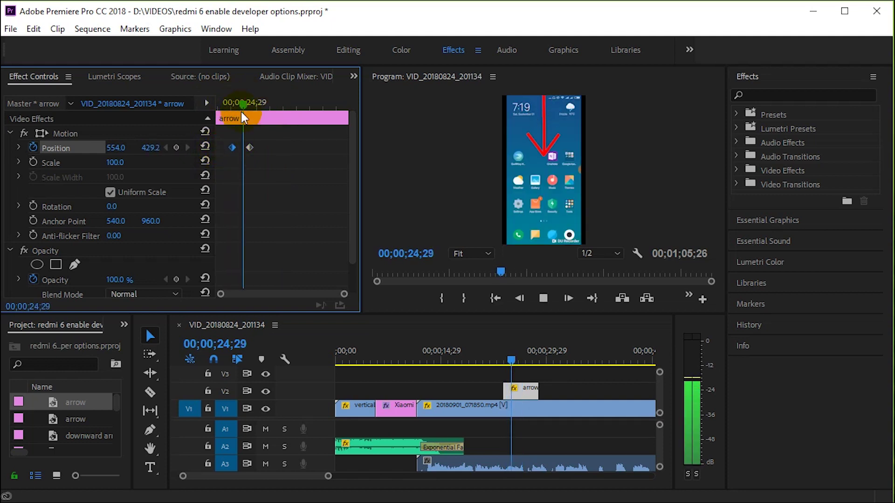
key("space")
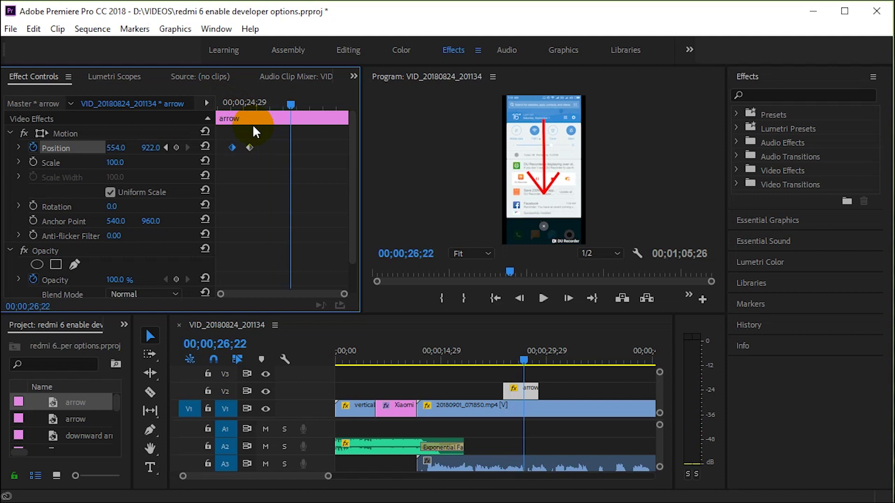